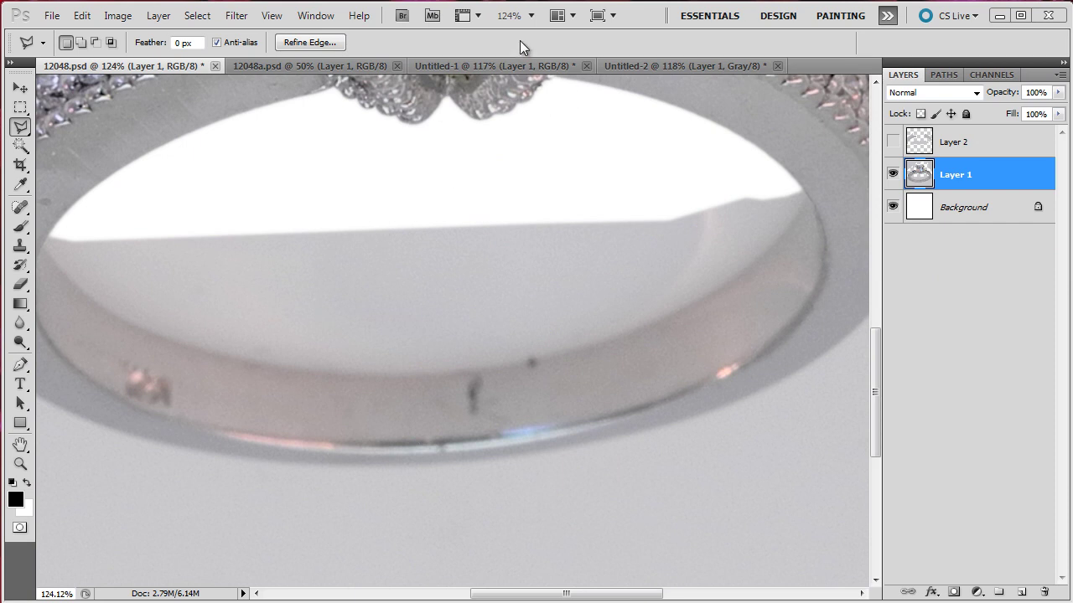
- Restore the earlier selection around the ring band and check its outline up close
key(ctrl+shift+d)
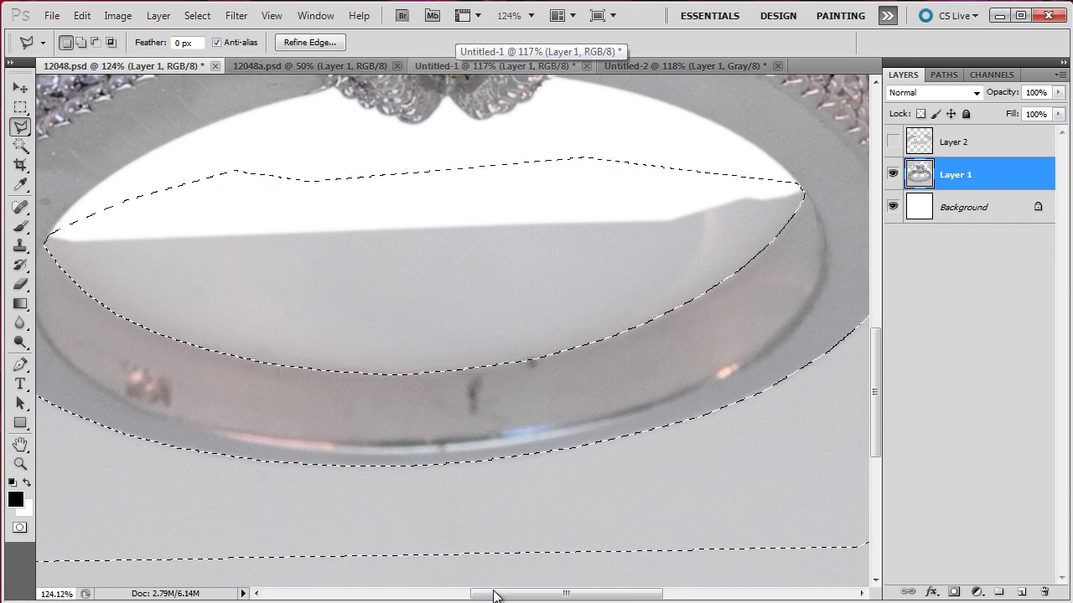
drag(495, 595, 459, 600)
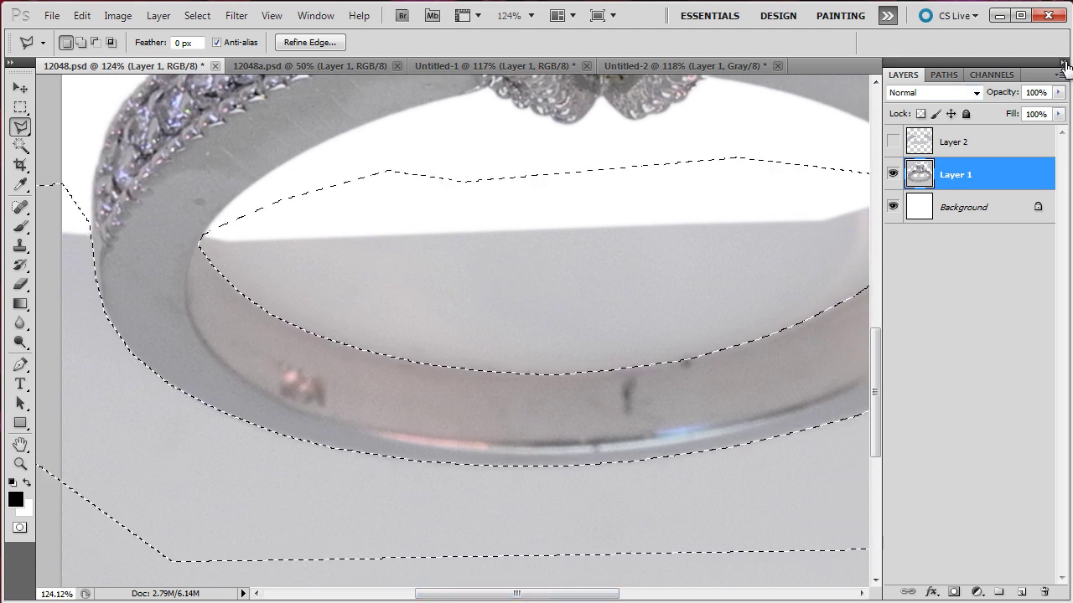
click(1064, 64)
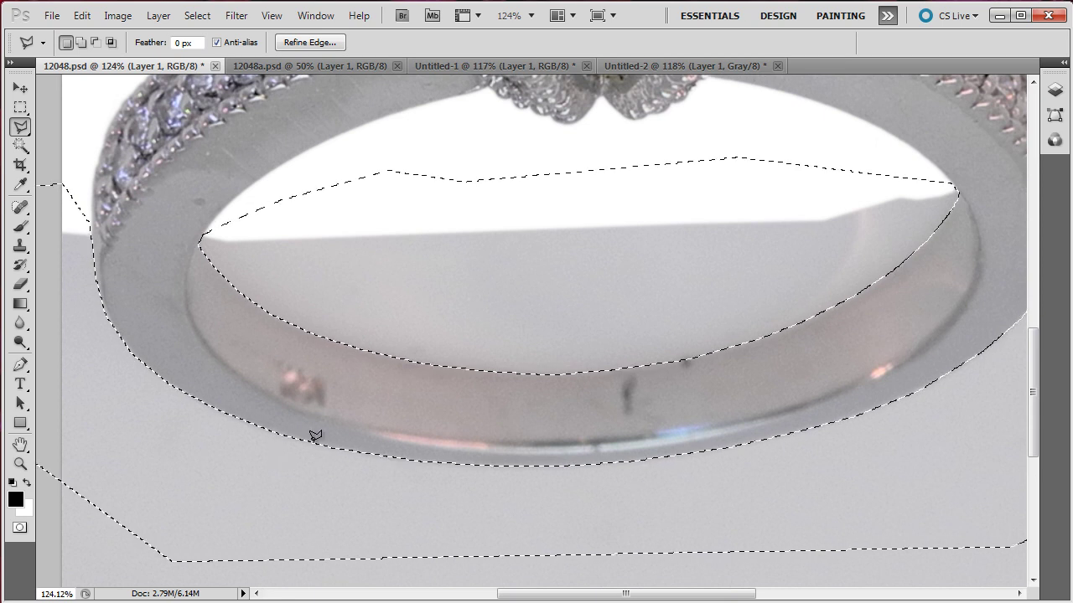
key(alt)
scroll(233, 444, down, 6)
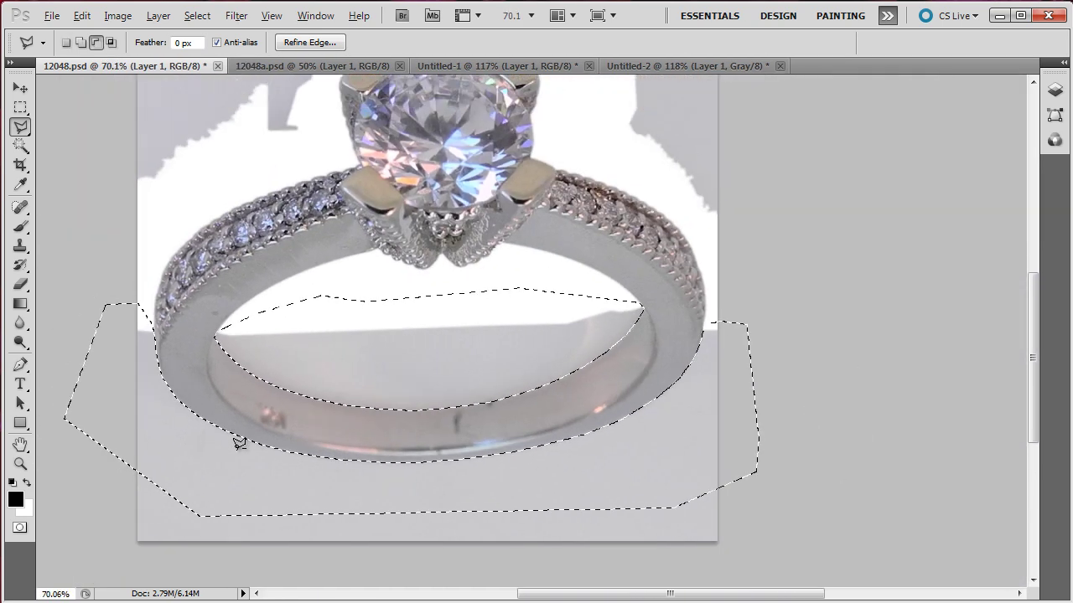
scroll(239, 443, up, 1)
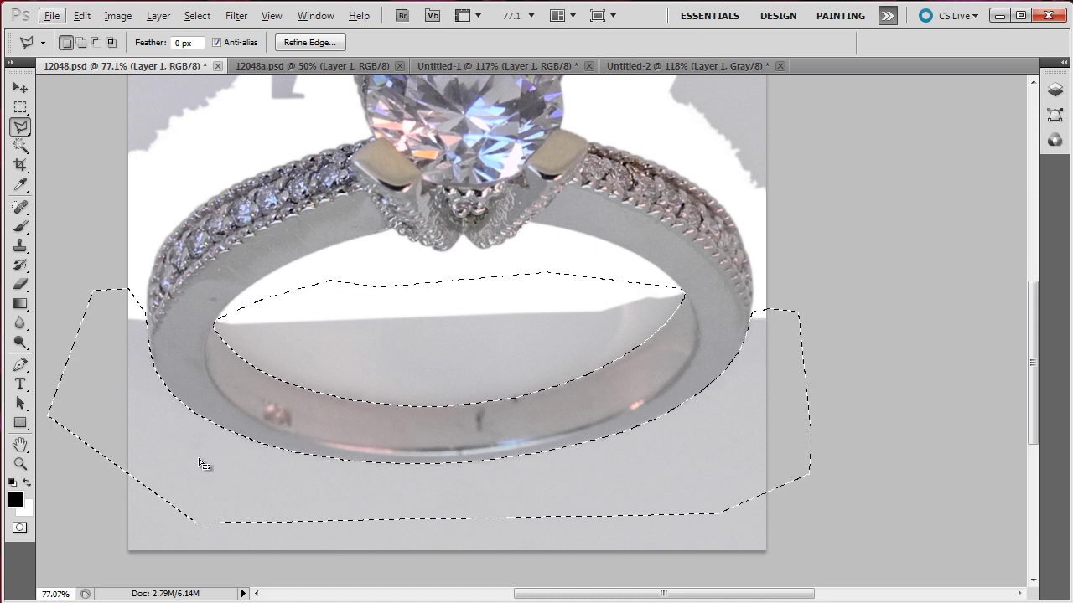
click(1054, 90)
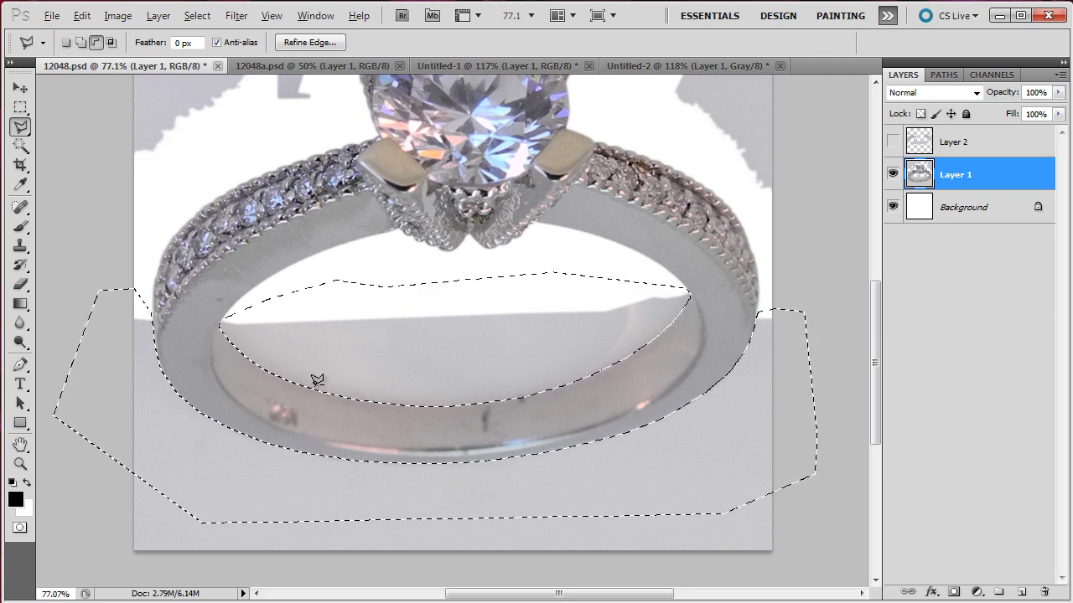
scroll(313, 379, up, 1)
scroll(317, 376, up, 1)
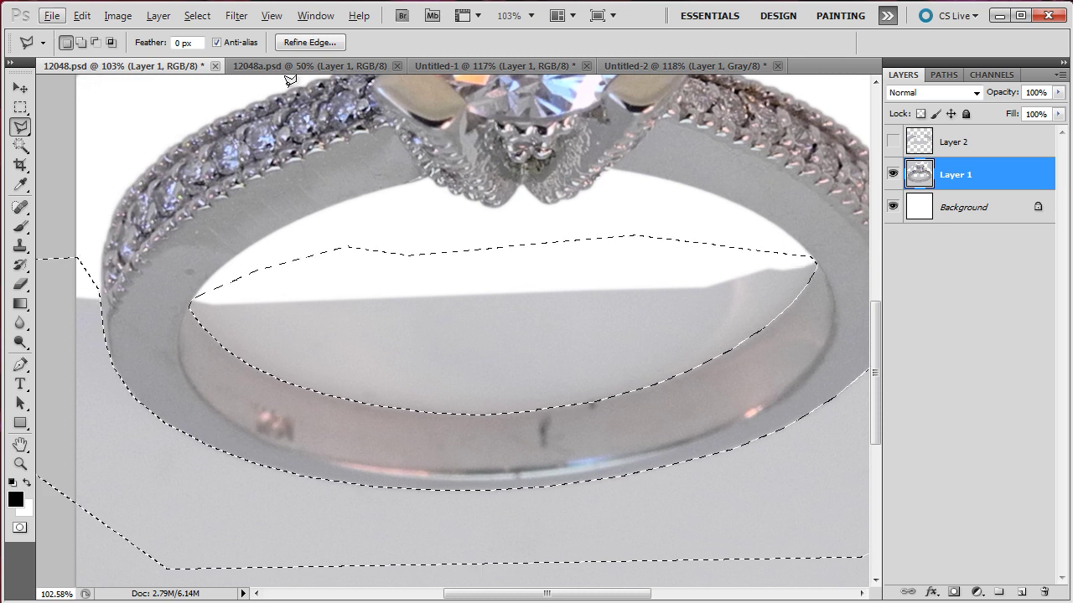
- Refine the selection edge with Smooth 100 and Feather 5 px
right_click(333, 345)
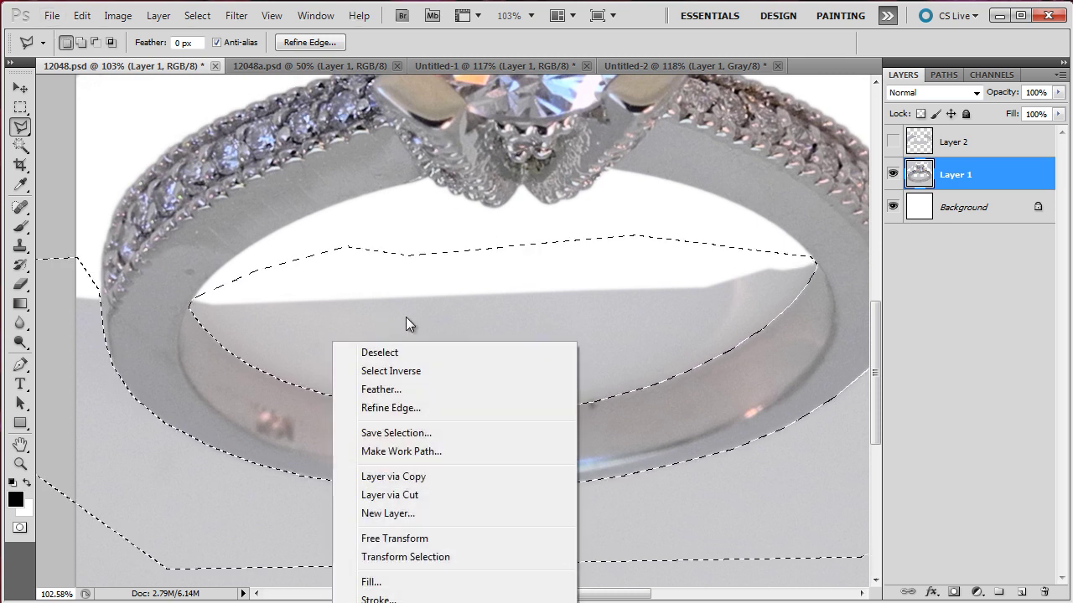
click(414, 410)
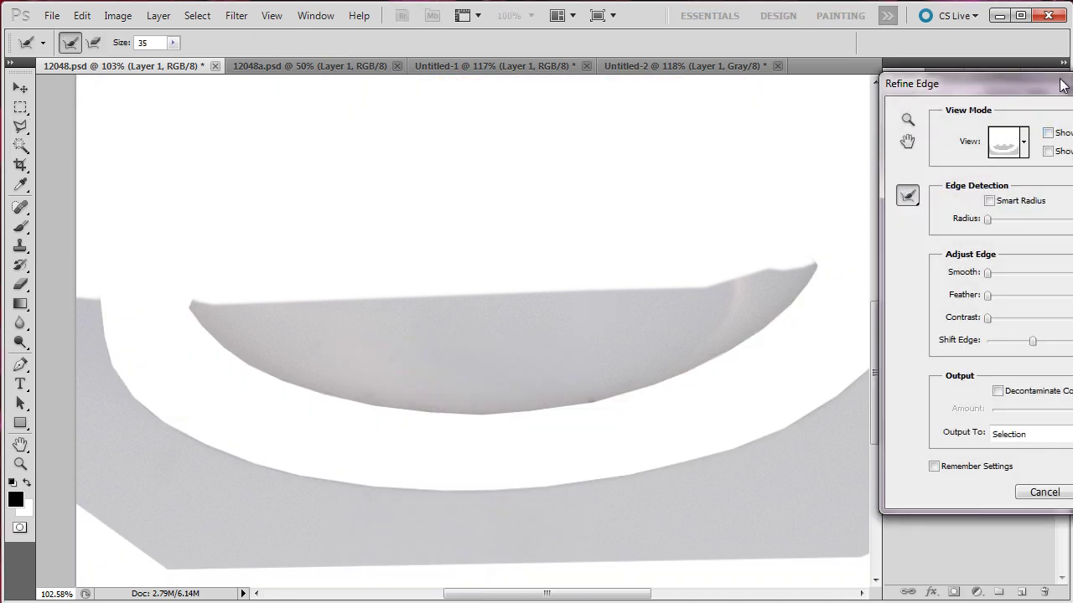
drag(1062, 83, 944, 118)
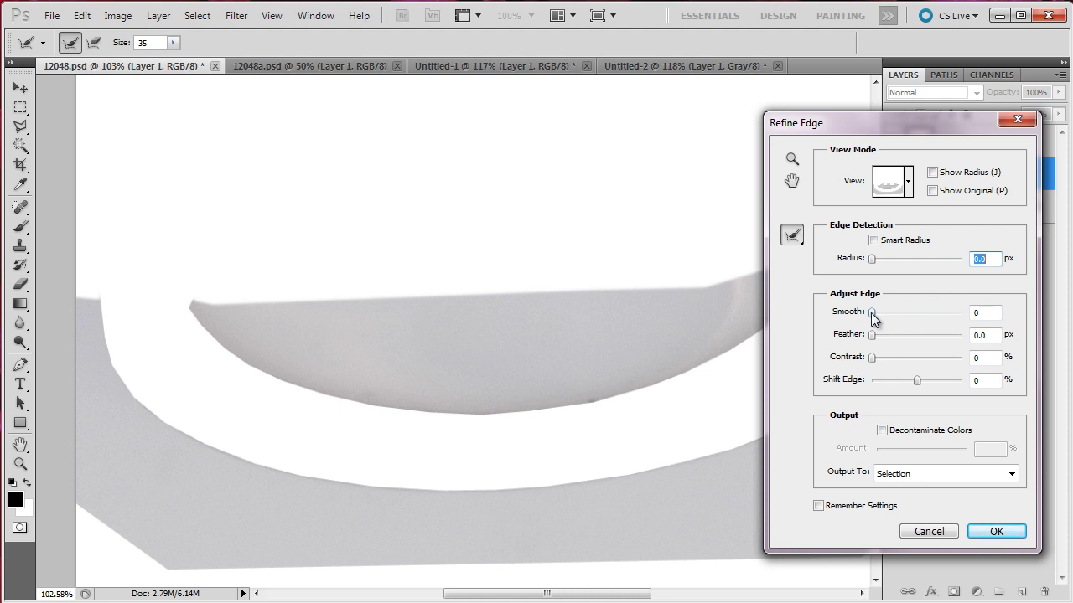
drag(873, 316, 990, 318)
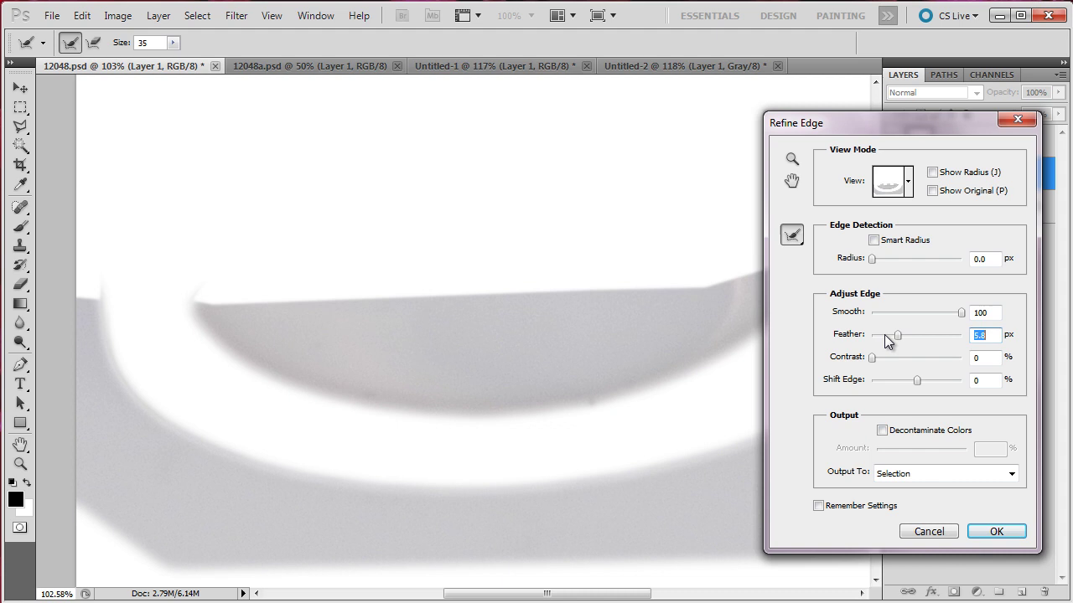
drag(890, 334, 892, 334)
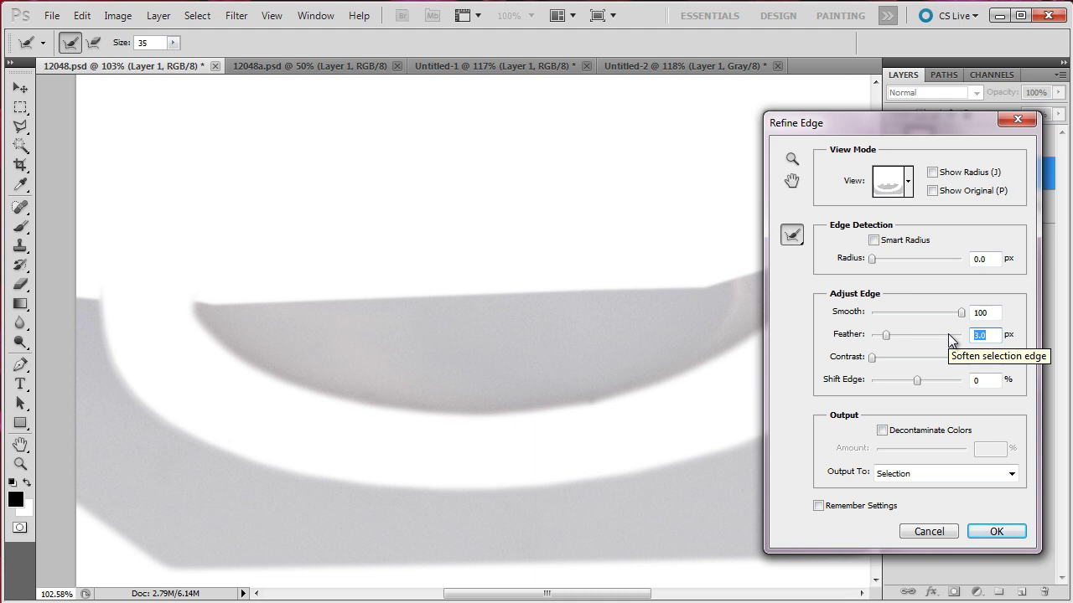
text(5)
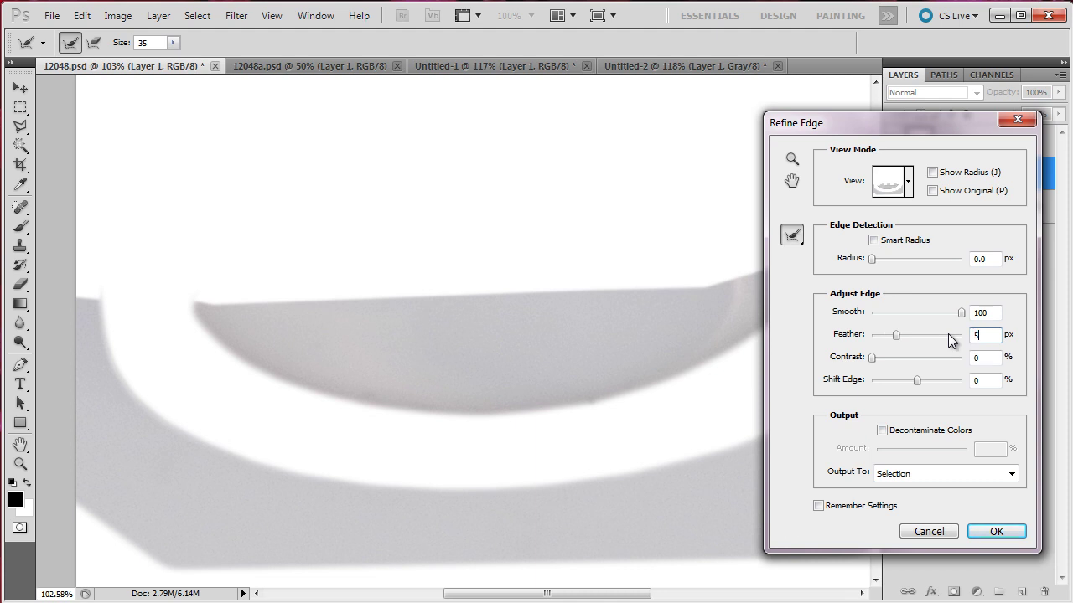
click(994, 533)
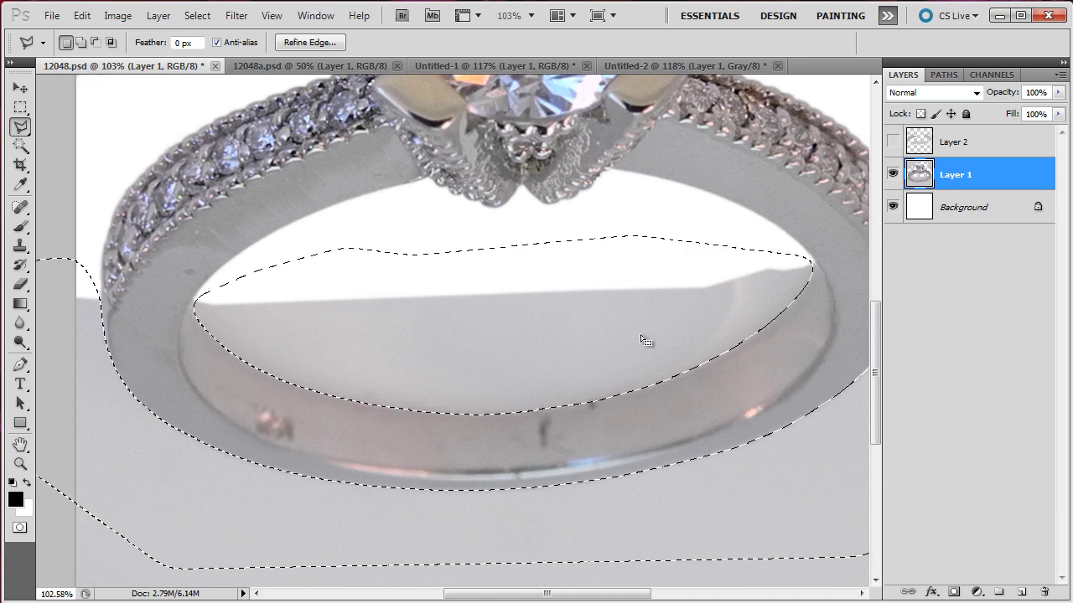
- Reopen Refine Edge on the shadow selection and confirm its settings again
drag(876, 380, 876, 360)
right_click(407, 378)
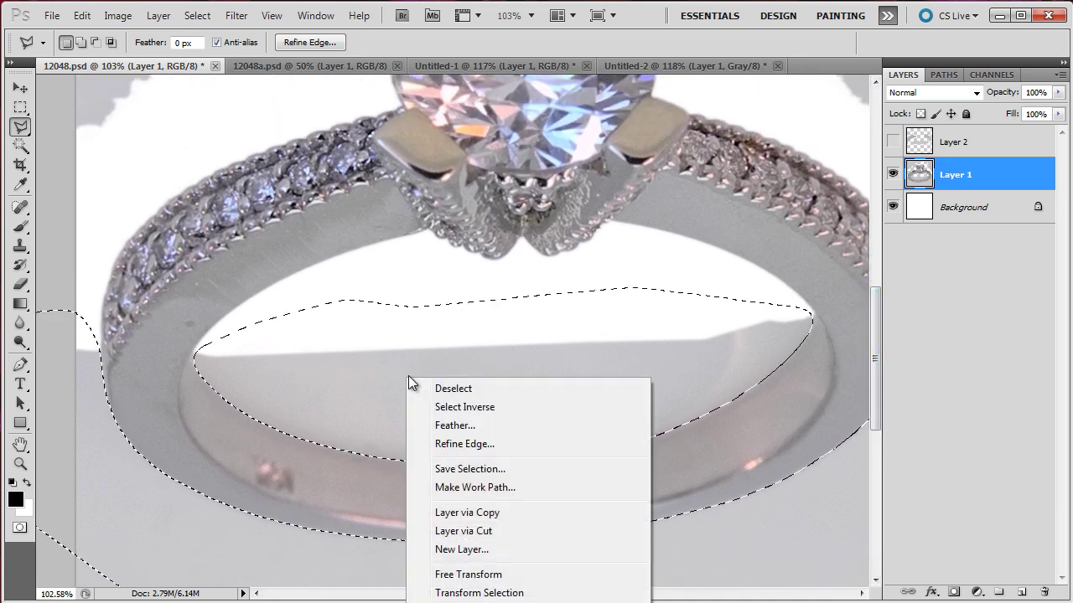
click(476, 443)
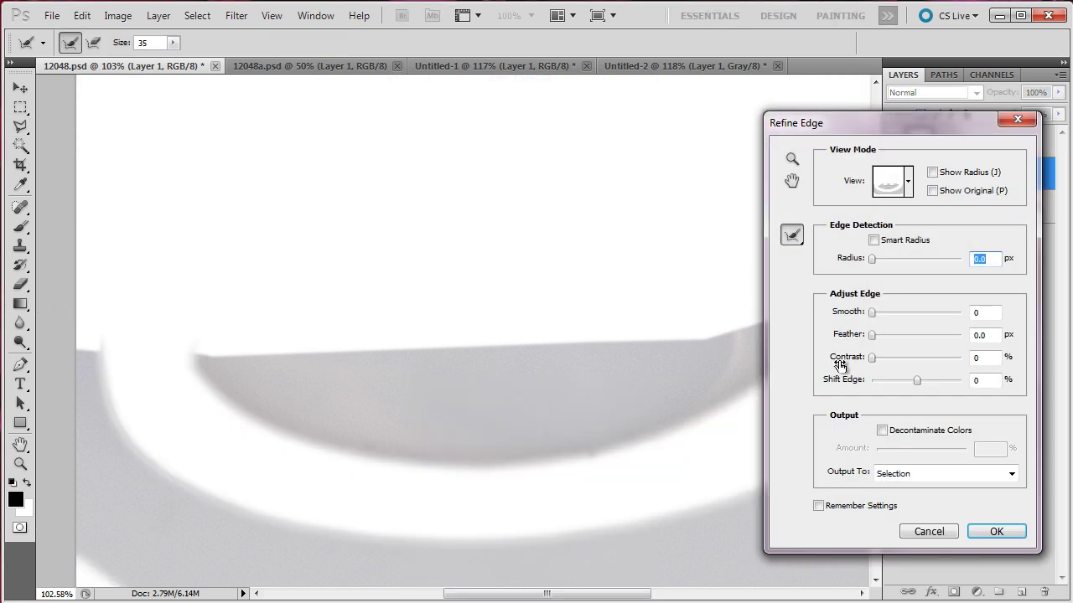
drag(898, 132, 594, 140)
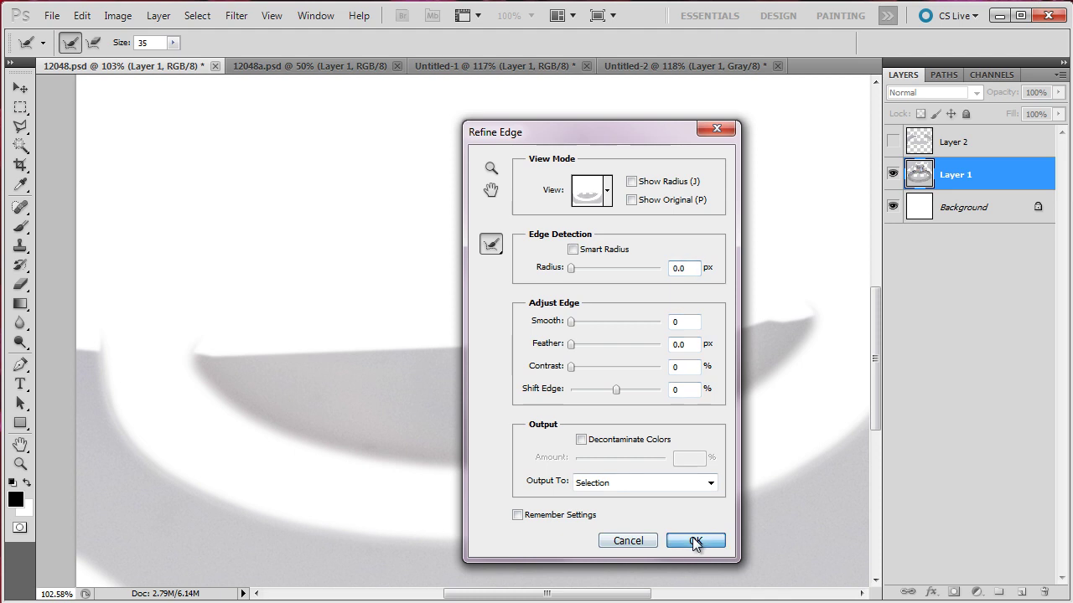
click(695, 540)
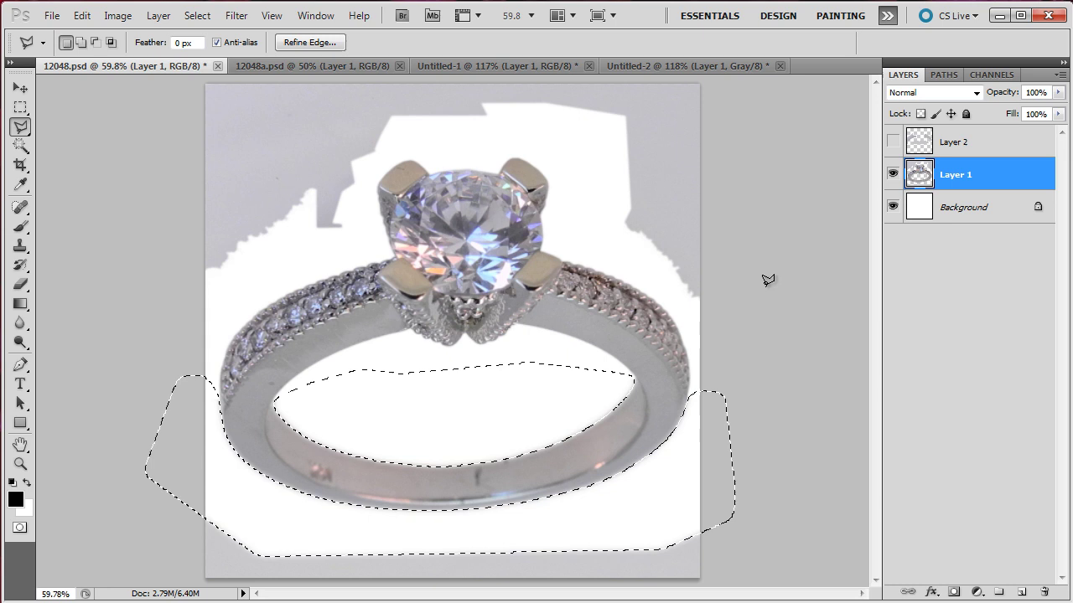
- Outline the leftover patch beside the band's left edge and feather it 3 px
key(ctrl+d)
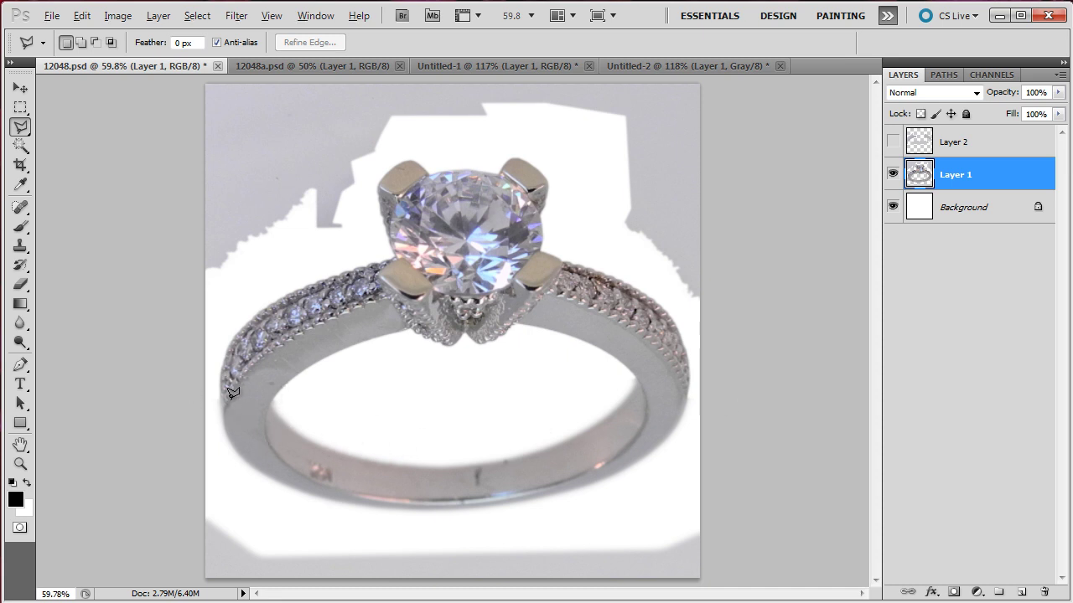
scroll(232, 393, up, 5)
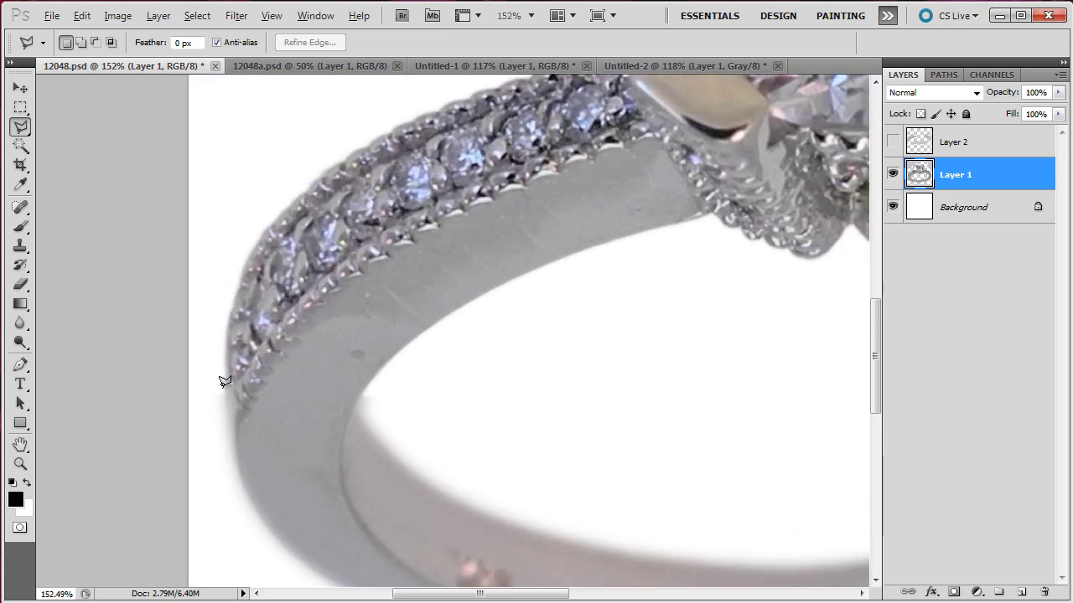
scroll(223, 384, up, 2)
scroll(221, 404, down, 3)
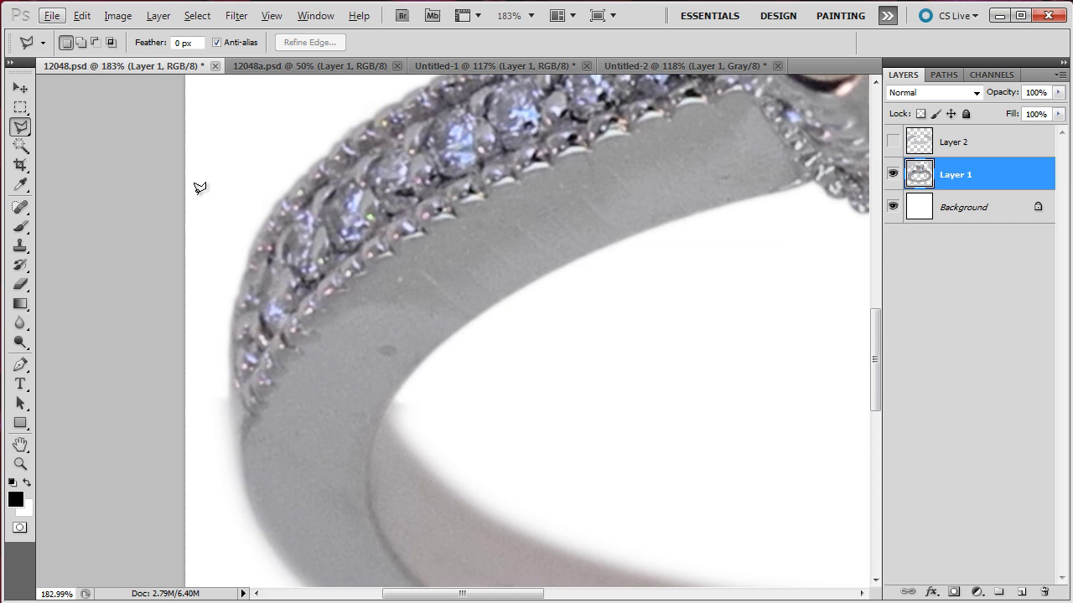
click(227, 386)
click(240, 518)
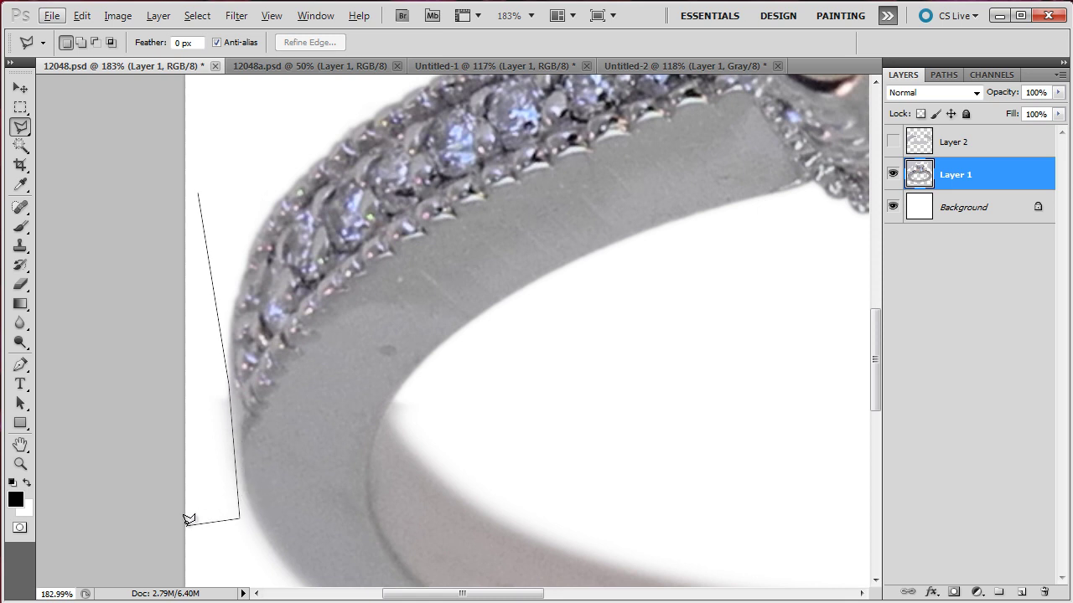
click(181, 525)
double_click(95, 390)
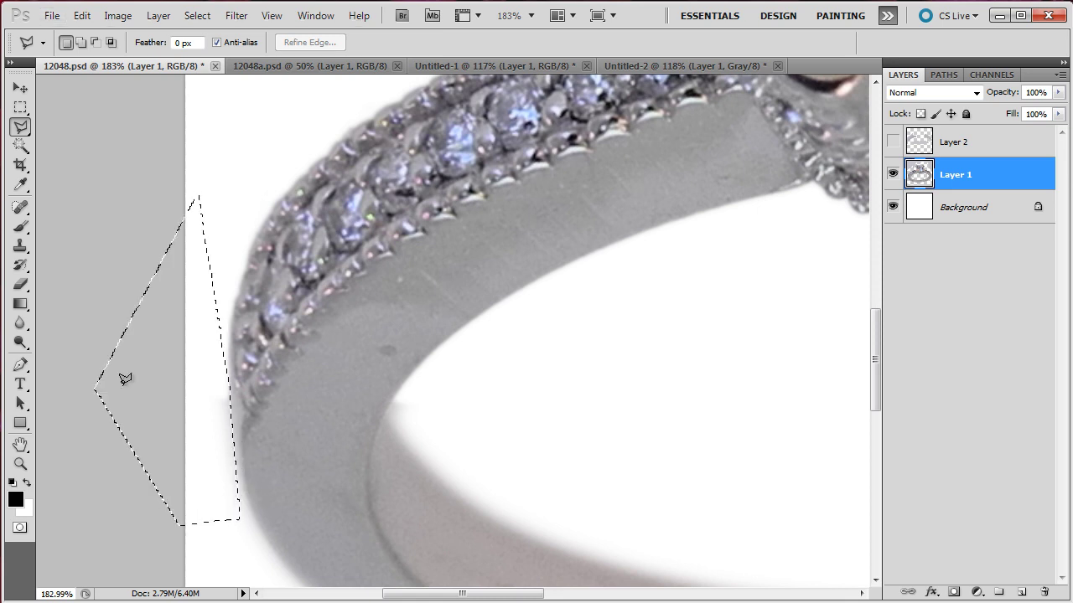
right_click(190, 392)
click(238, 438)
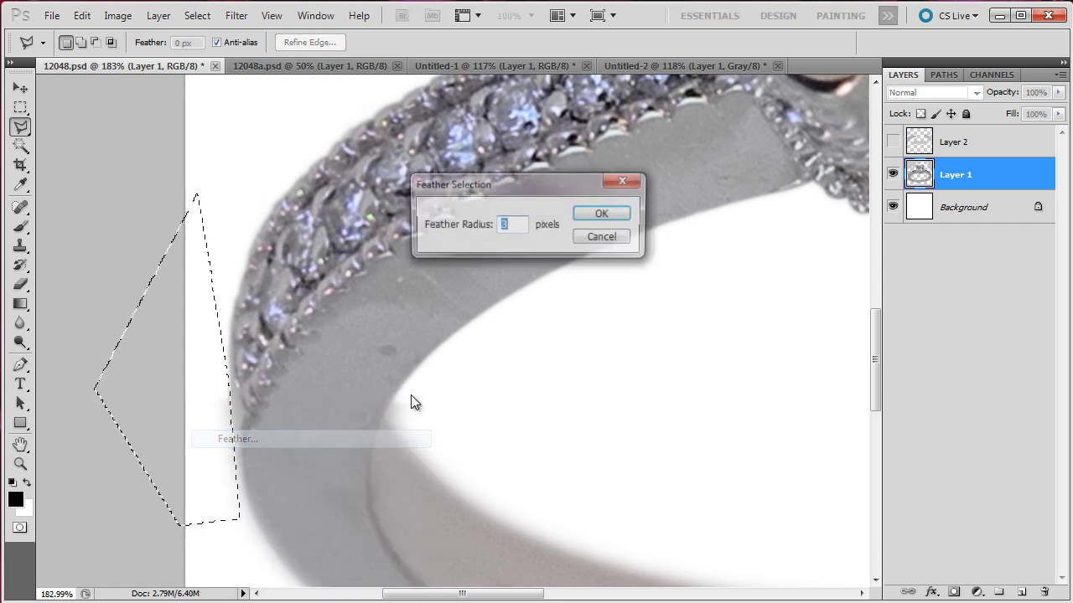
click(605, 214)
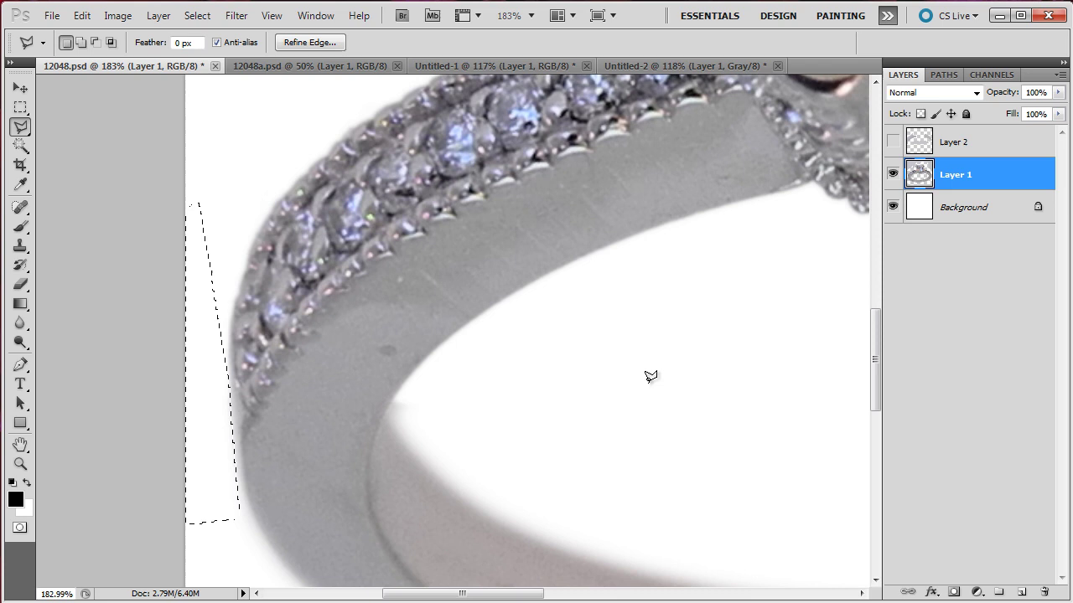
- Select two more grey patches inside the shank, feathering each by 3 px
click(572, 363)
double_click(470, 428)
right_click(455, 412)
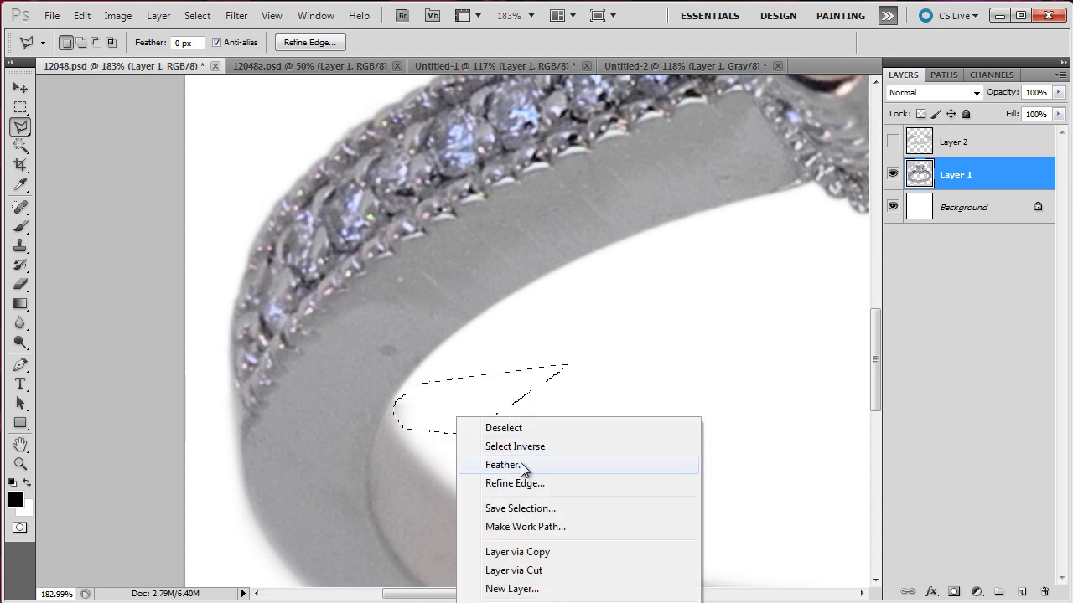
click(494, 466)
click(604, 215)
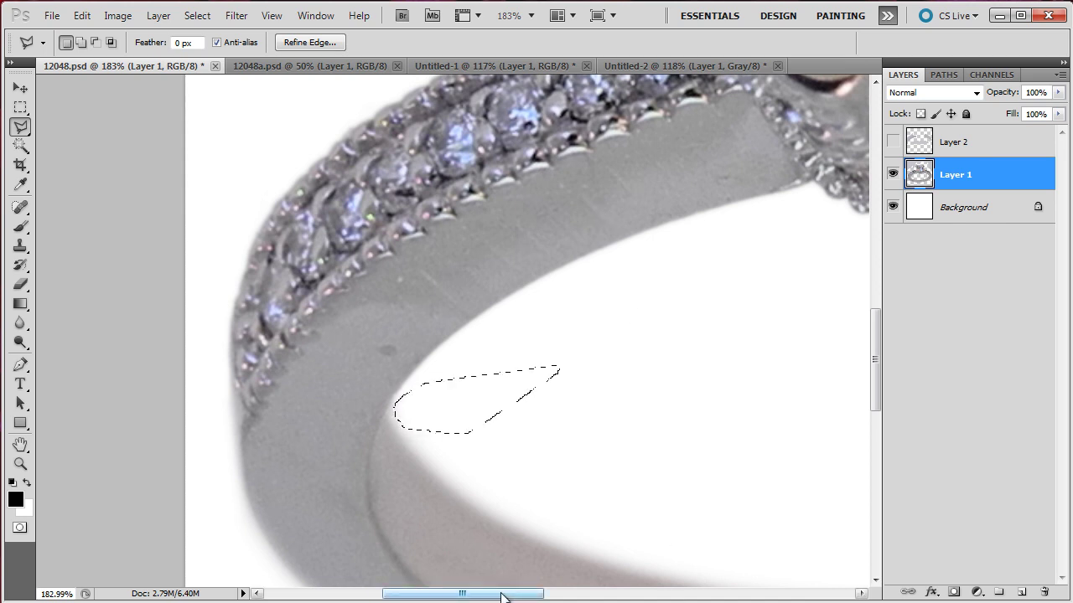
drag(513, 596, 675, 596)
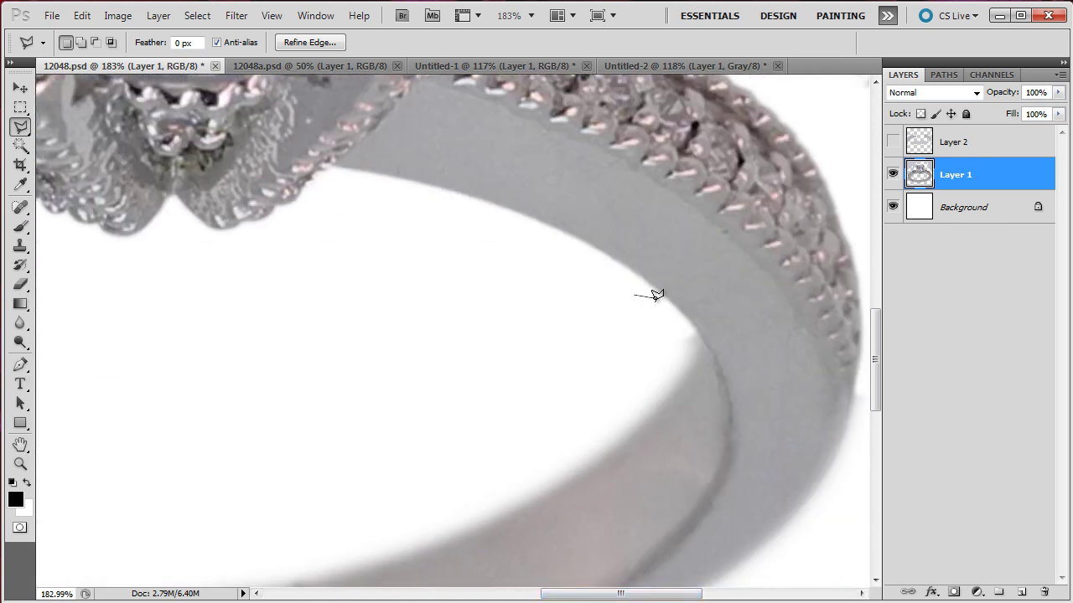
double_click(637, 370)
right_click(675, 348)
click(732, 399)
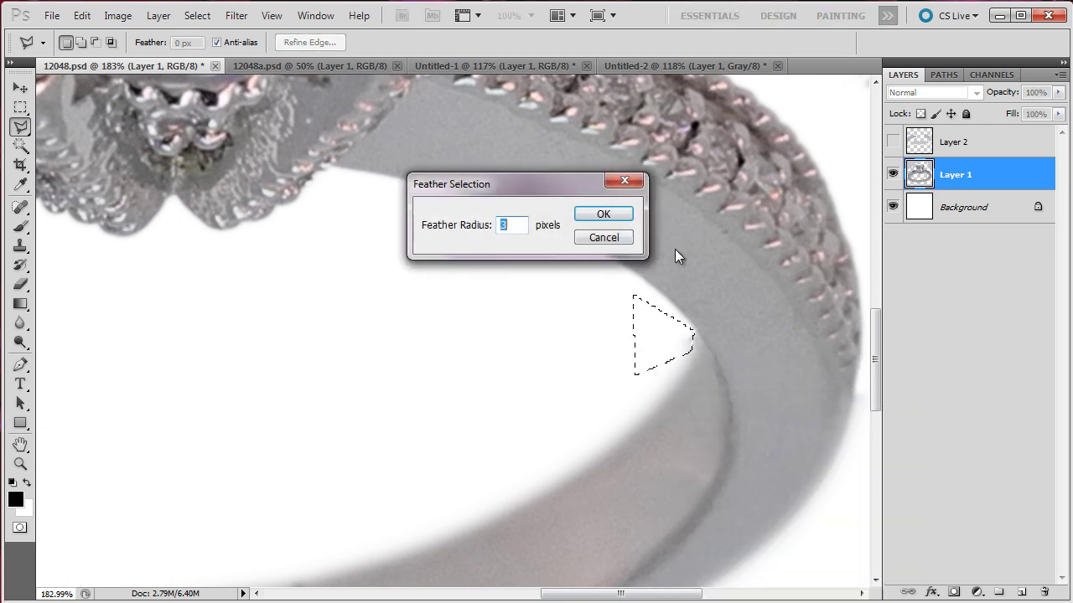
click(604, 214)
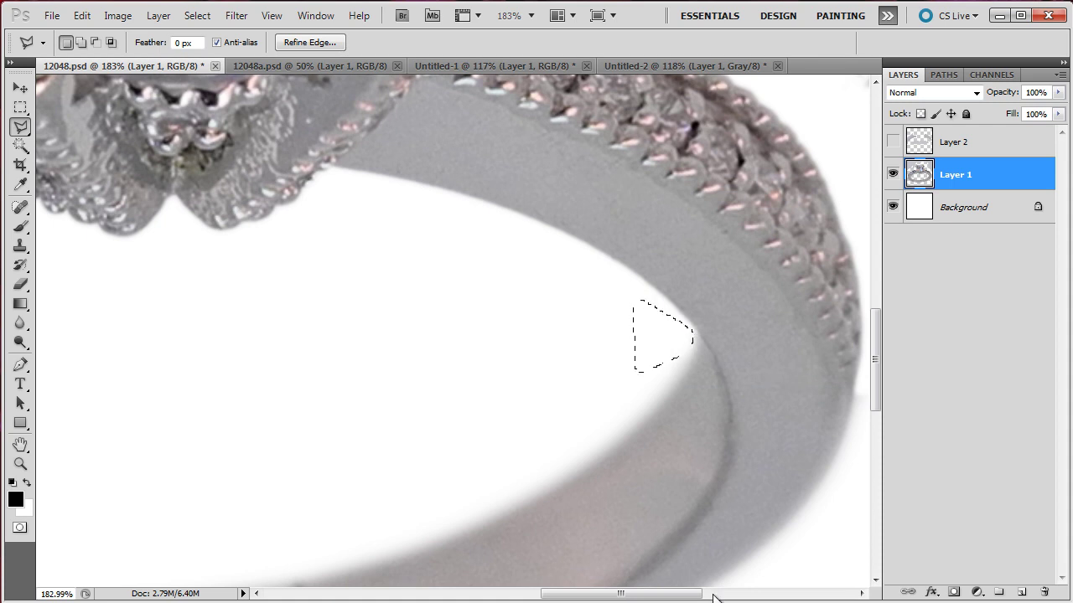
- Select a thin strip along the ring's right edge, add surrounding area, and feather it
drag(651, 598, 711, 595)
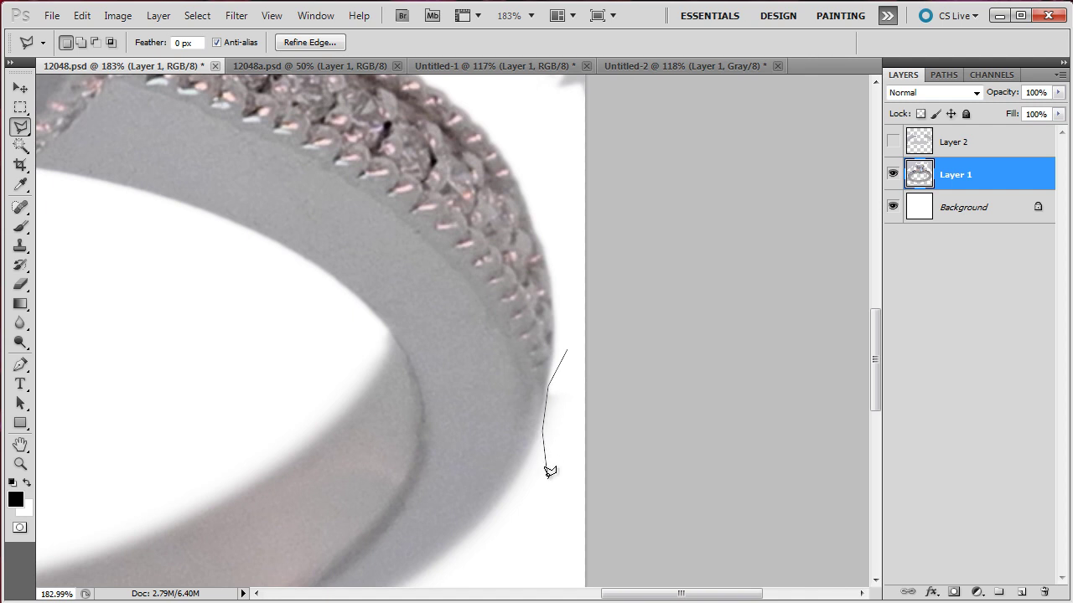
double_click(534, 501)
key(shift)
click(563, 362)
click(606, 357)
click(644, 458)
click(608, 551)
click(537, 480)
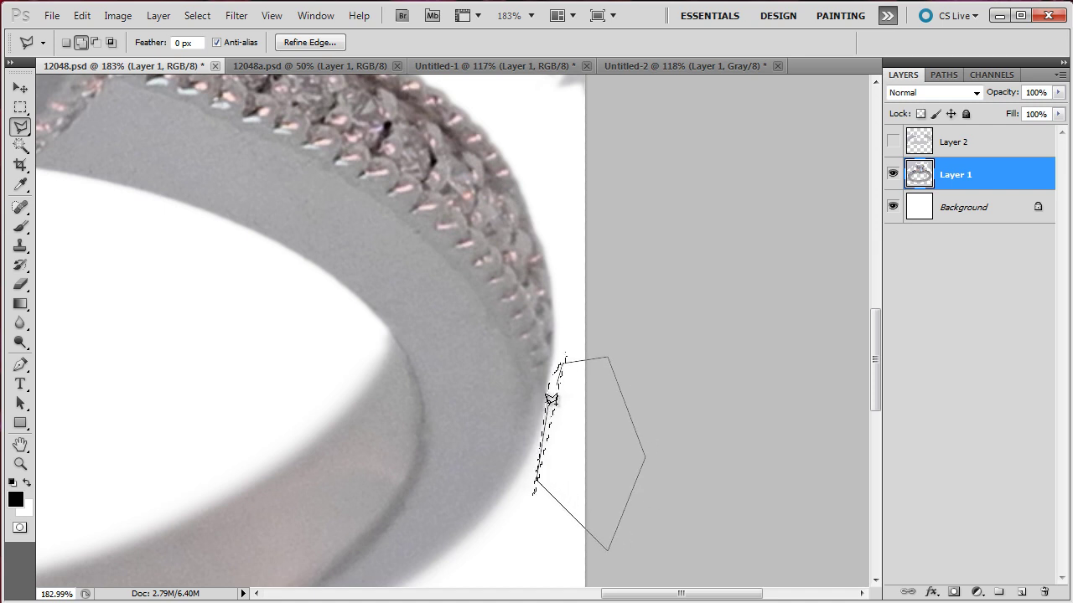
double_click(550, 392)
right_click(560, 437)
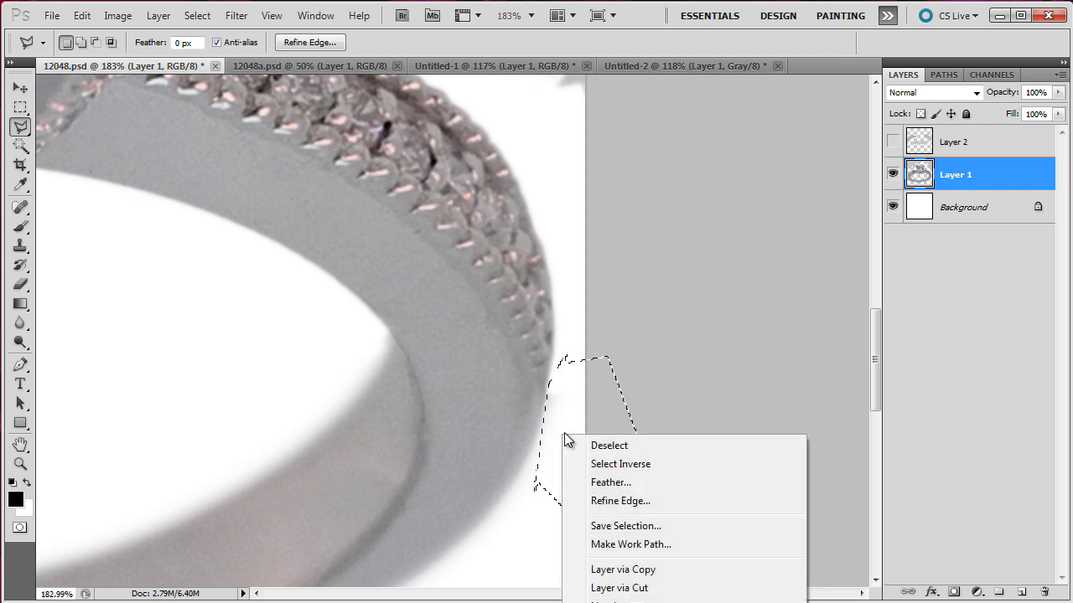
click(604, 485)
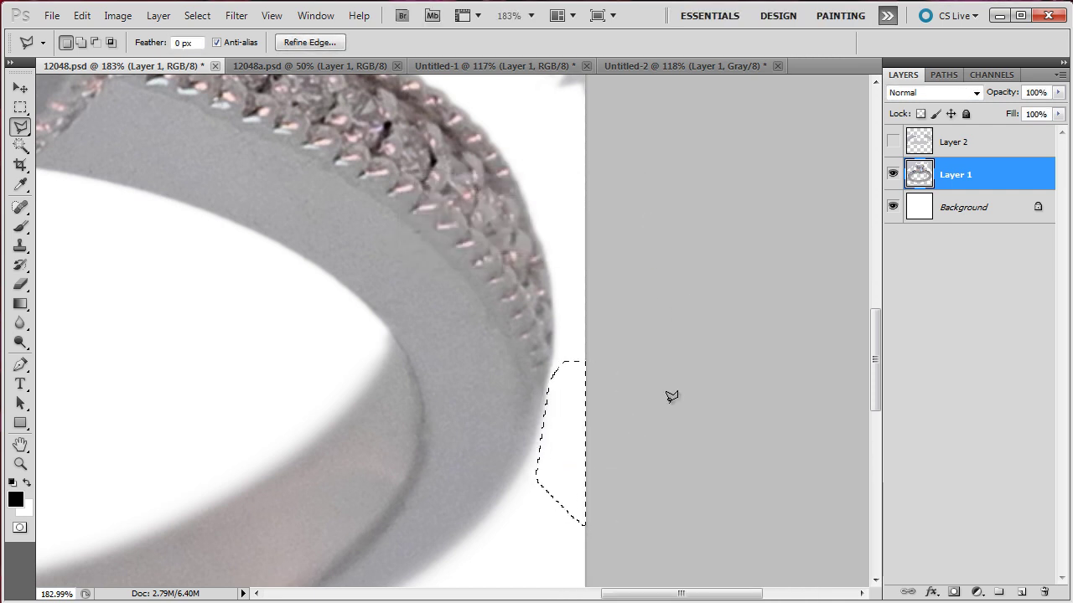
- With the whole ring in view, draw a loose polygonal outline around the entire ring
key(ctrl+d)
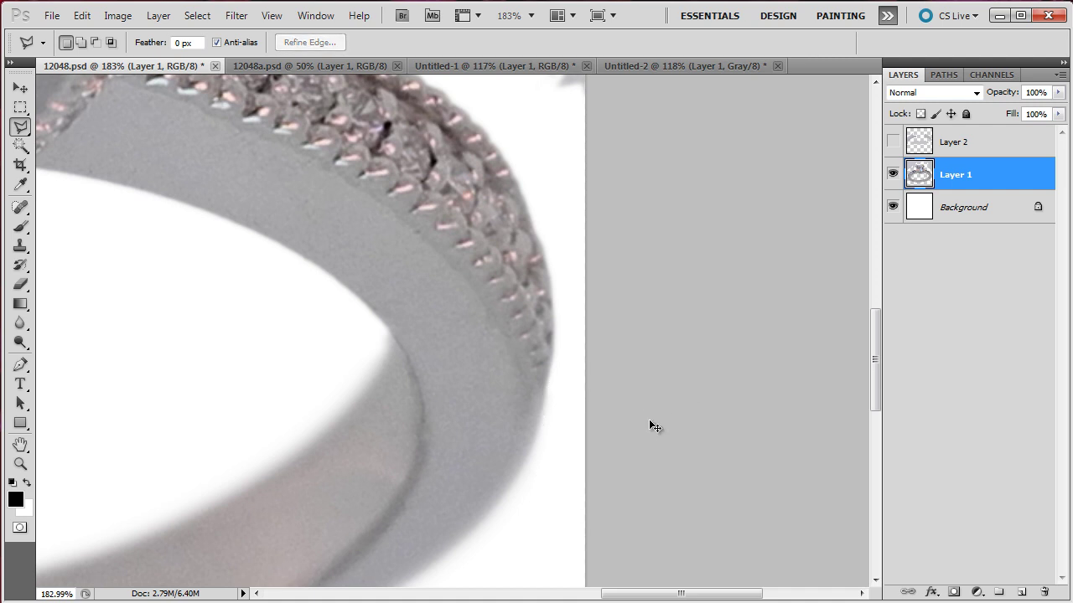
key(ctrl+0)
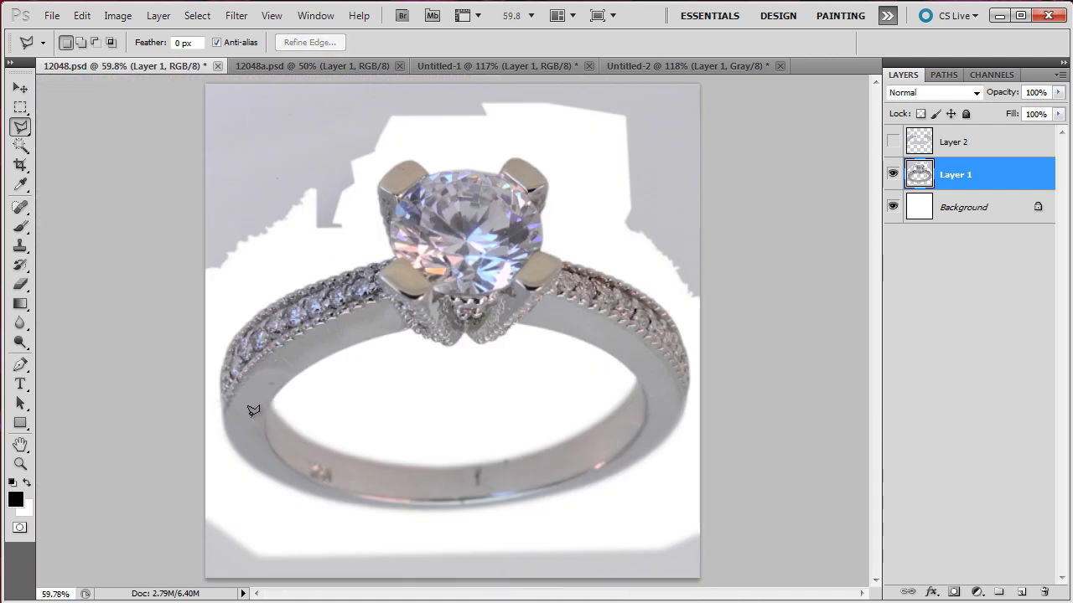
click(209, 479)
click(306, 529)
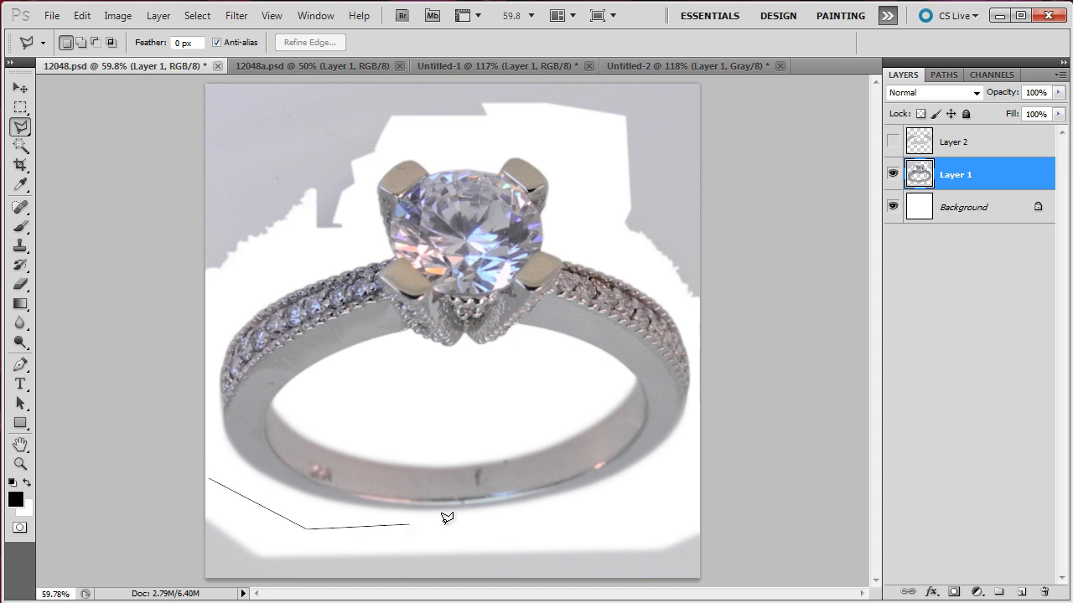
click(642, 515)
click(695, 445)
click(704, 356)
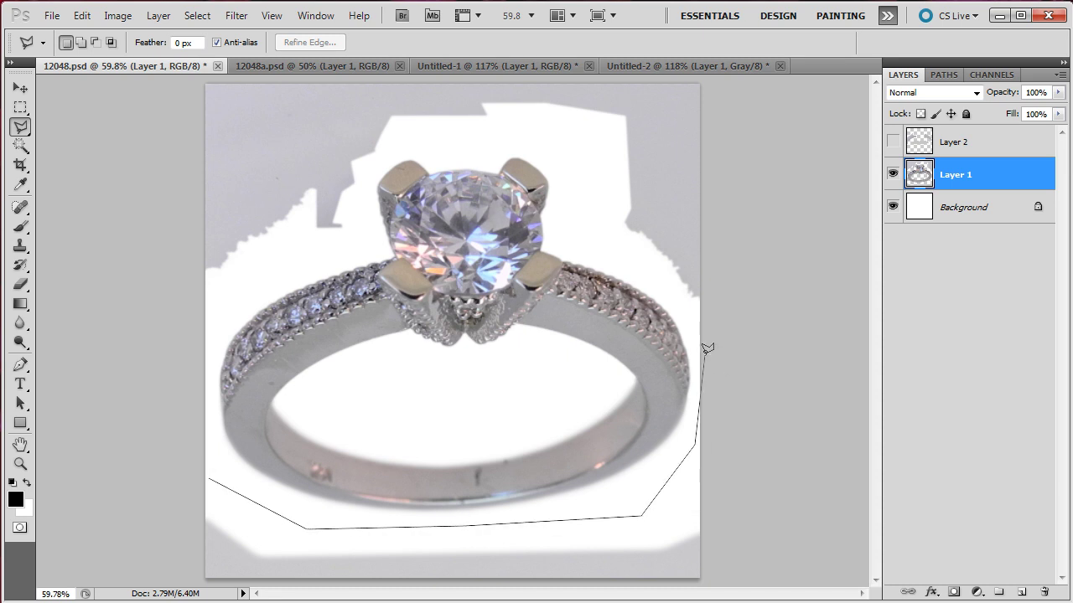
click(687, 307)
click(634, 268)
click(595, 213)
click(560, 152)
click(496, 133)
click(420, 136)
click(391, 147)
click(362, 186)
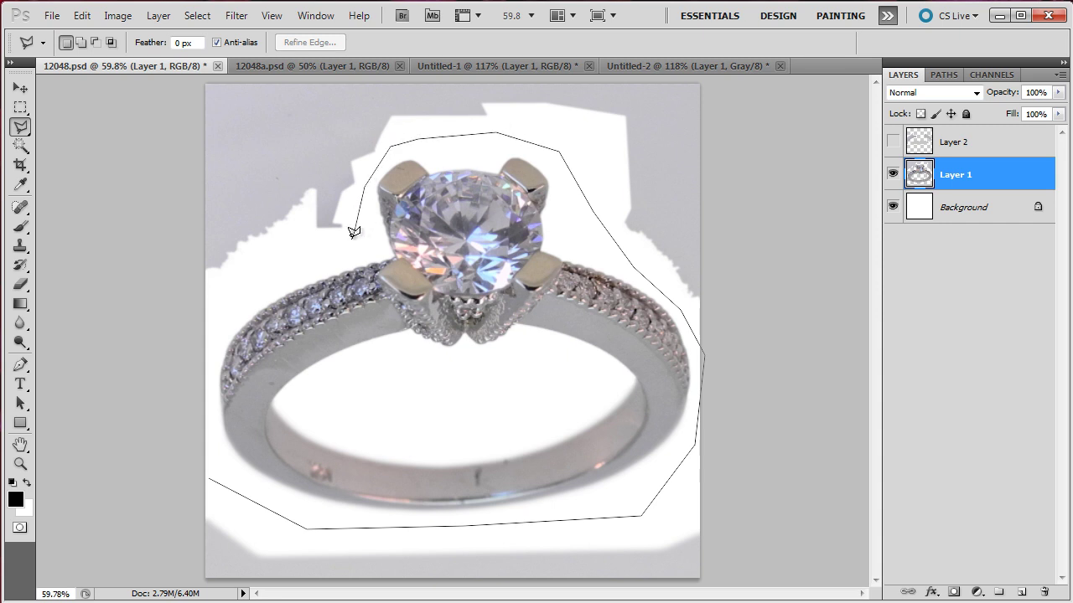
click(354, 234)
click(269, 274)
click(214, 317)
double_click(186, 391)
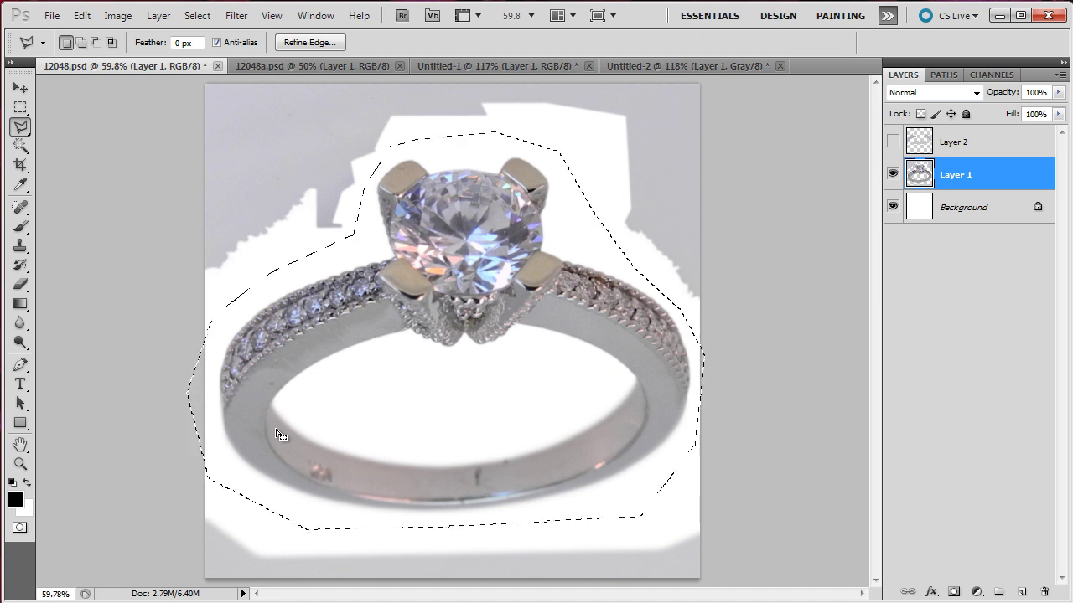
- Invert the selection, clear the grey backdrop to white, and deselect
key(ctrl+shift+i)
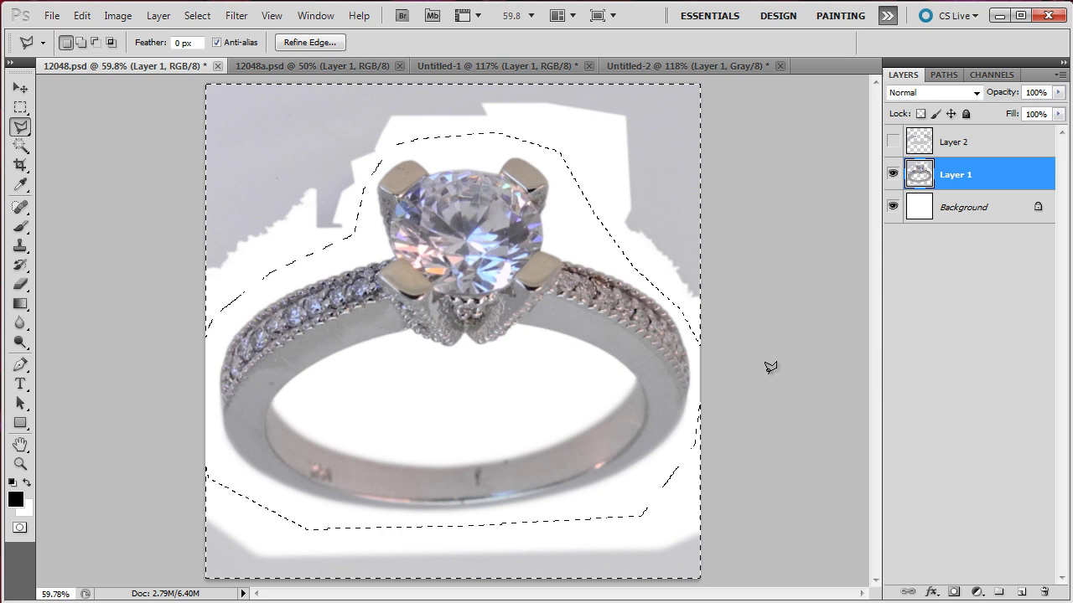
key(Delete)
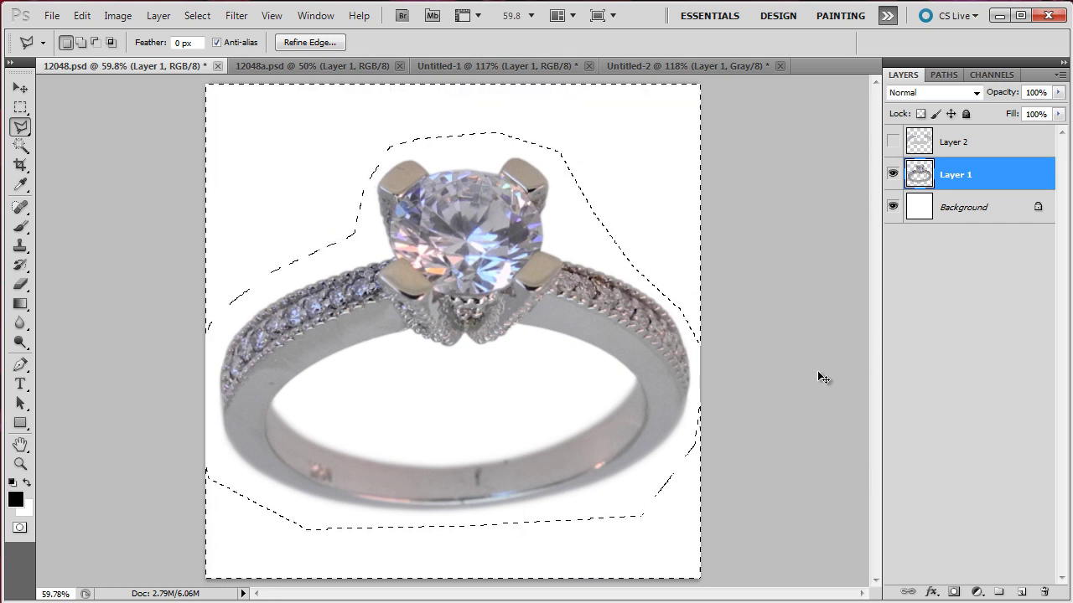
key(ctrl+d)
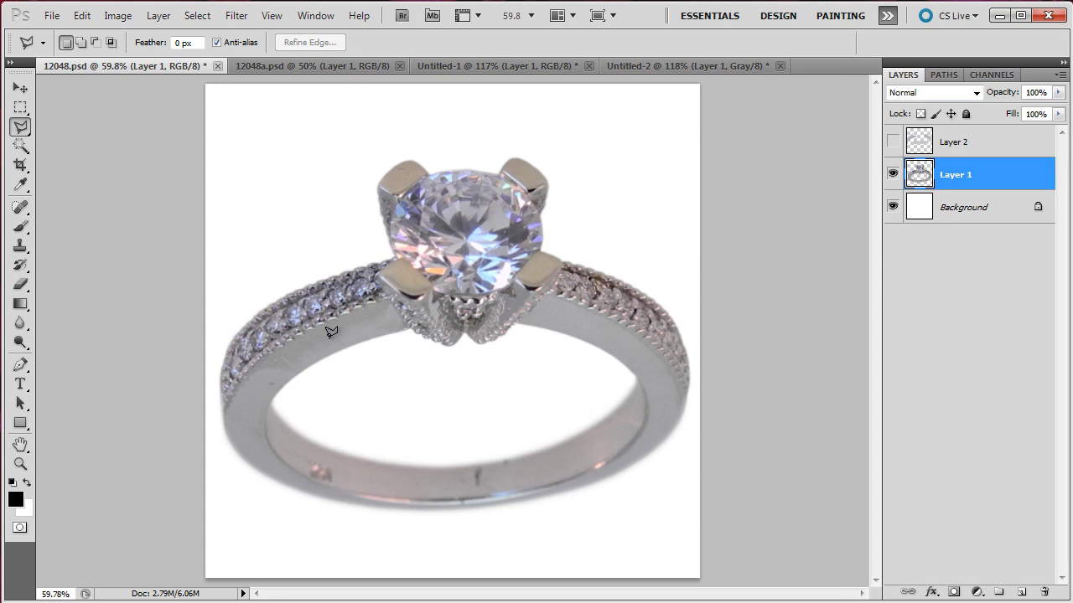
scroll(330, 315, up, 3)
scroll(317, 271, up, 4)
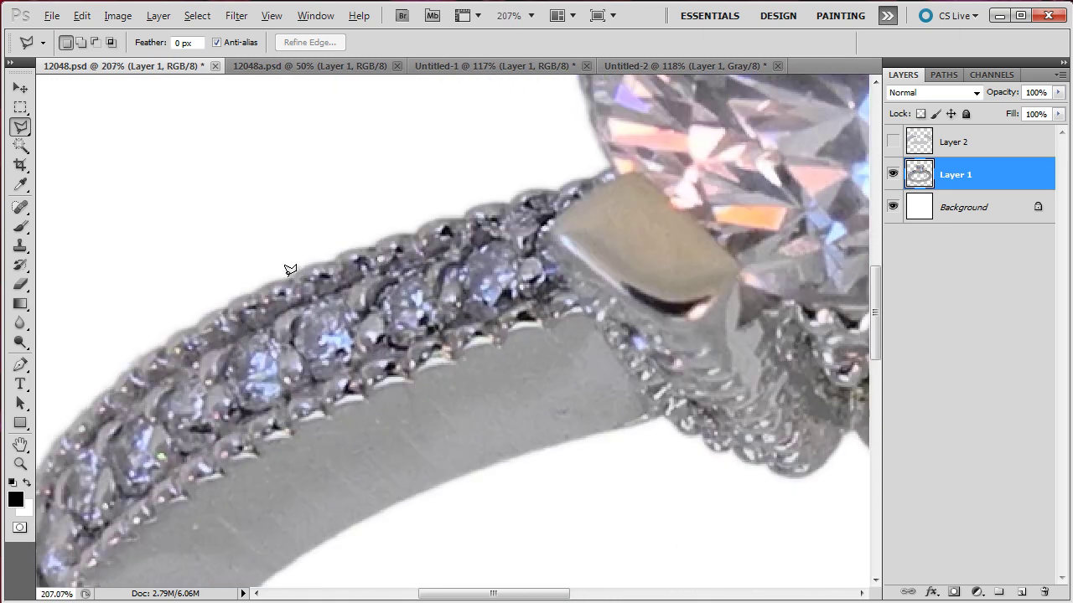
scroll(210, 350, down, 2)
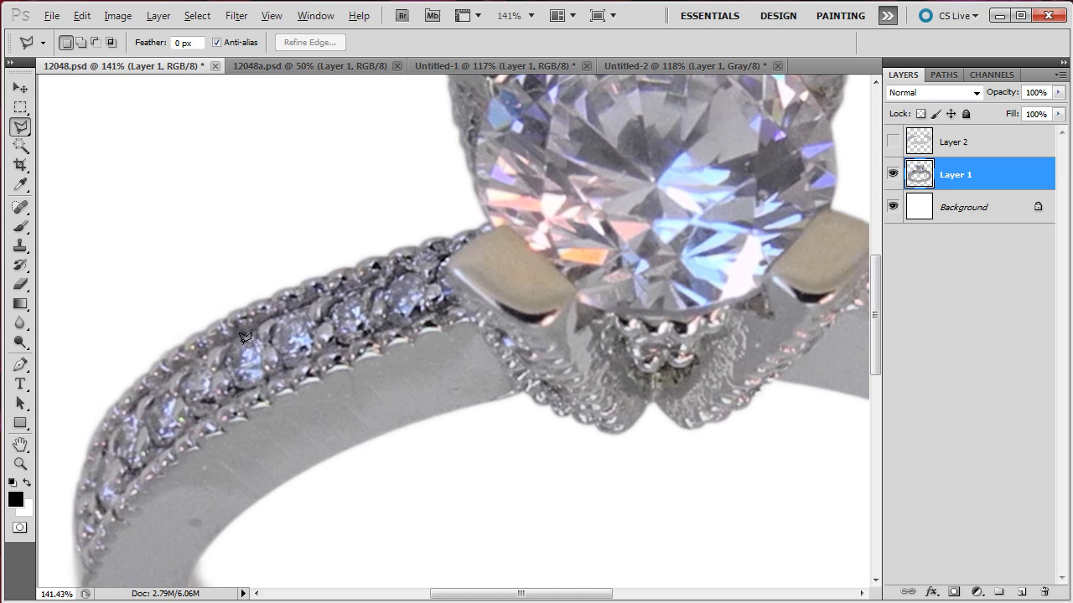
scroll(783, 406, down, 4)
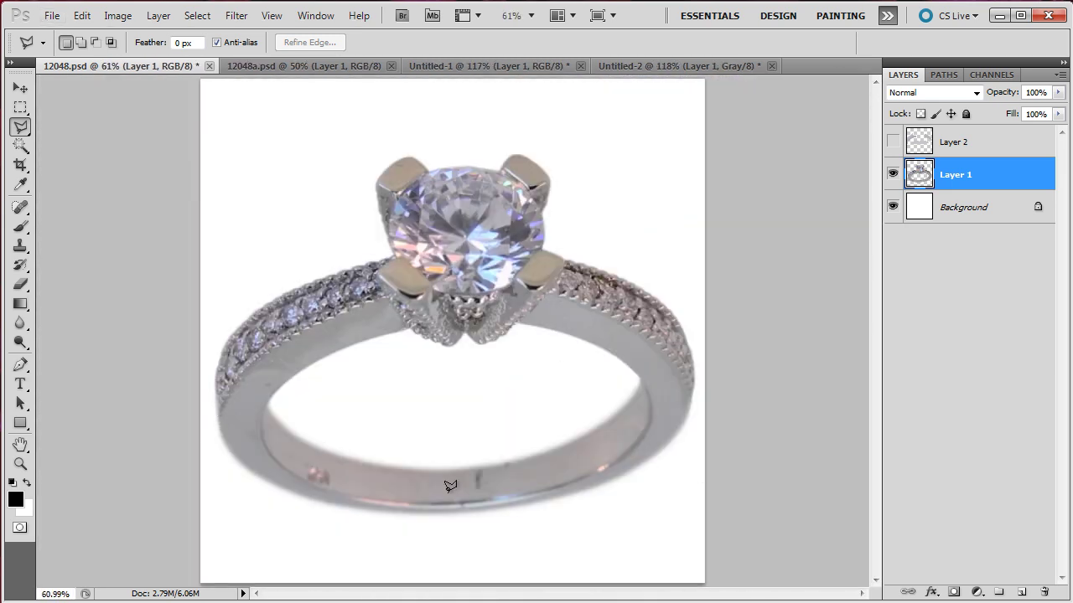
scroll(312, 440, up, 4)
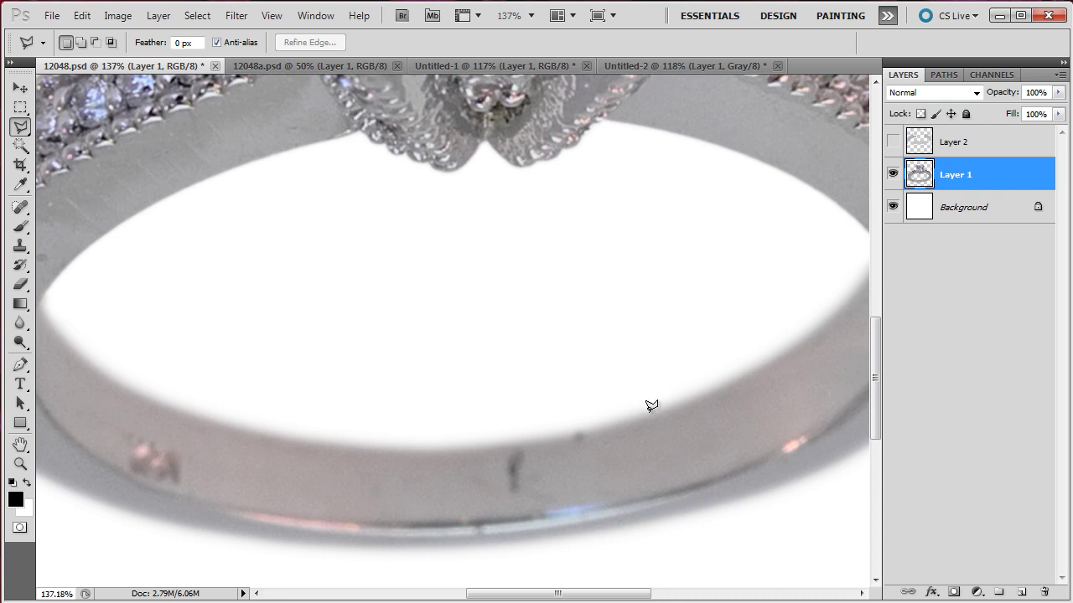
scroll(646, 407, down, 2)
scroll(754, 461, down, 2)
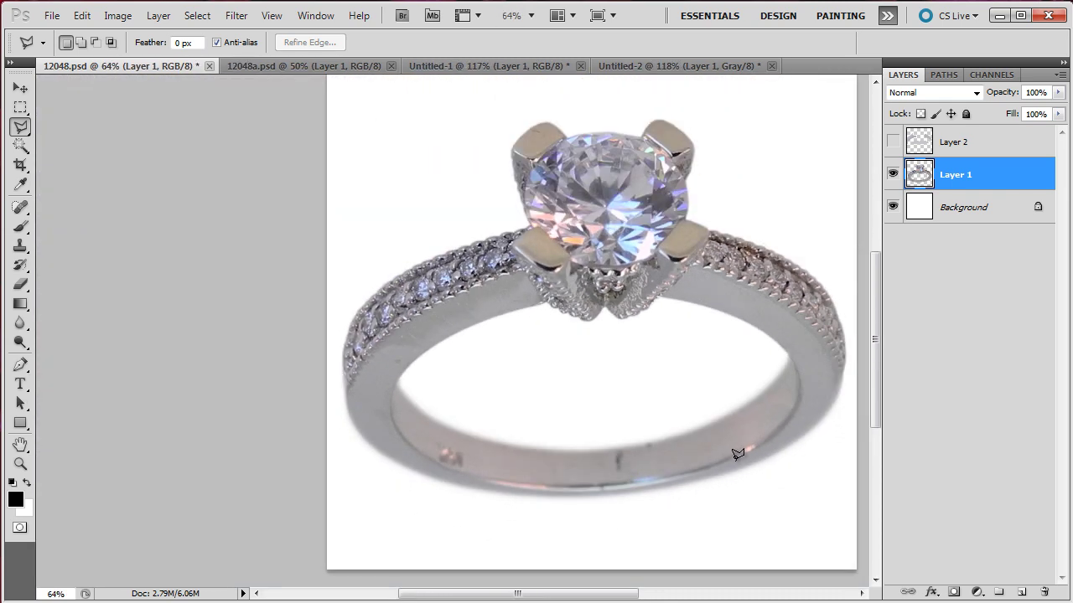
scroll(741, 454, up, 1)
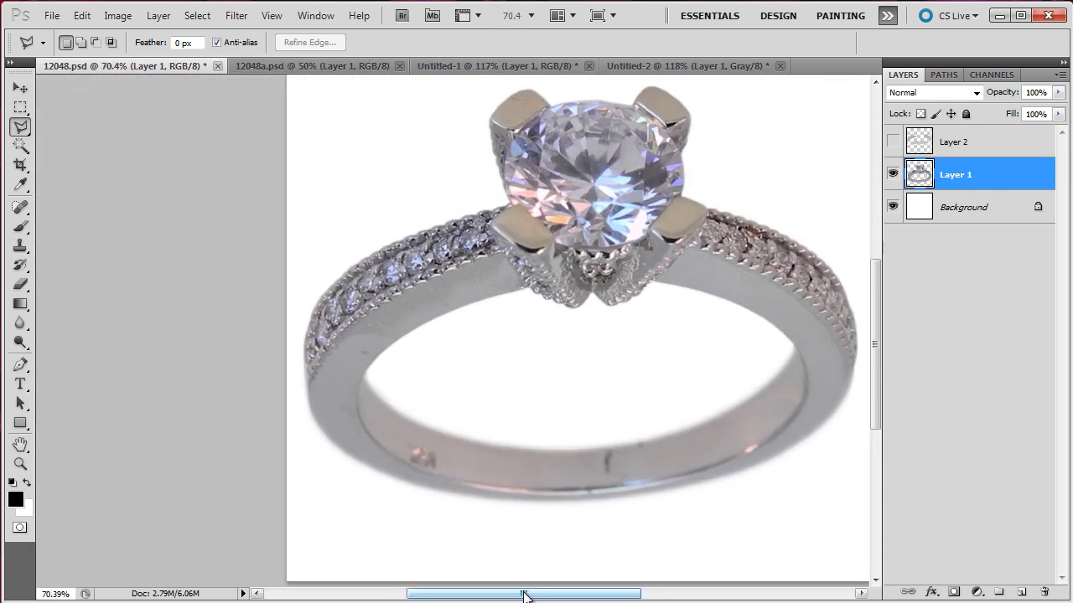
drag(523, 593, 558, 593)
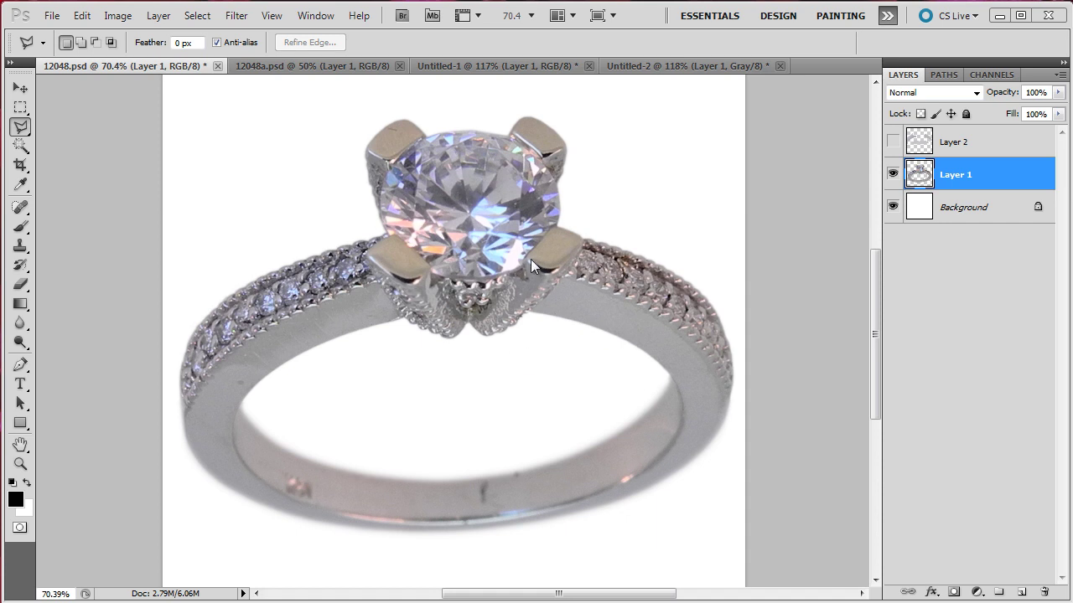
- Switch to the 12048a.psd ring photo
click(288, 65)
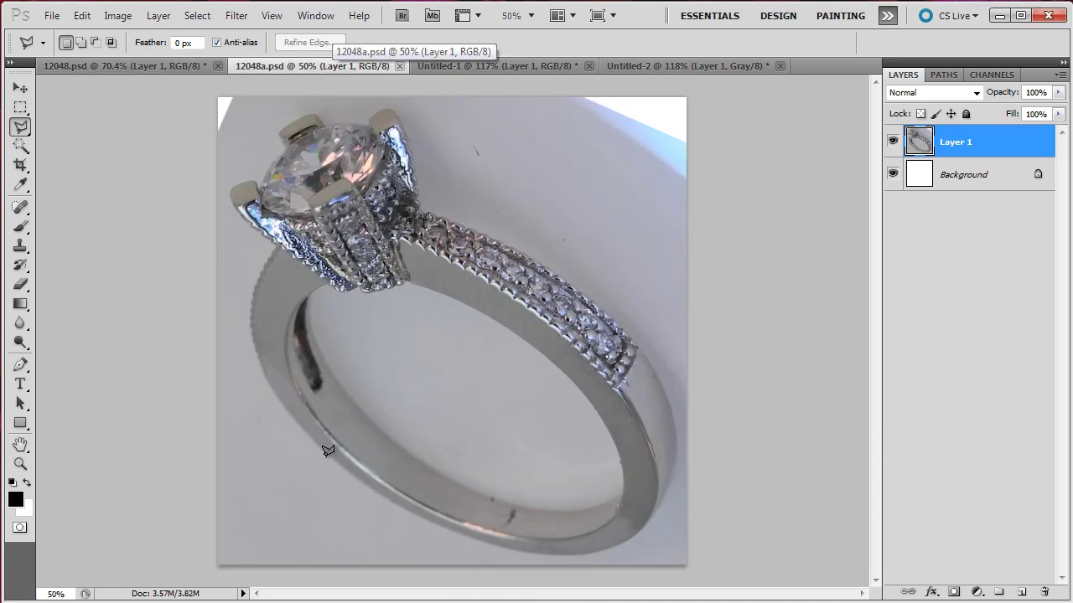